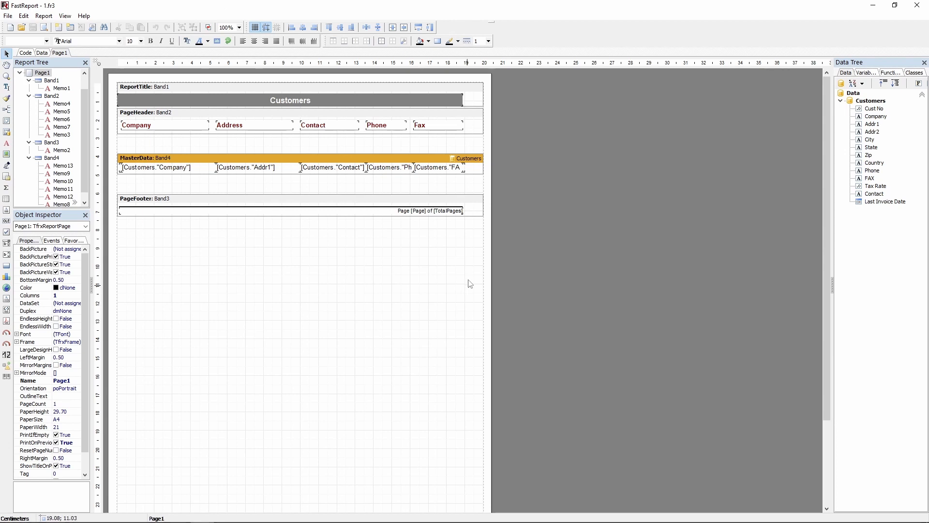
- Examine the report title, page header, page footer and MasterData bands, including the dataset settings of the MasterData band
left_click(180, 91)
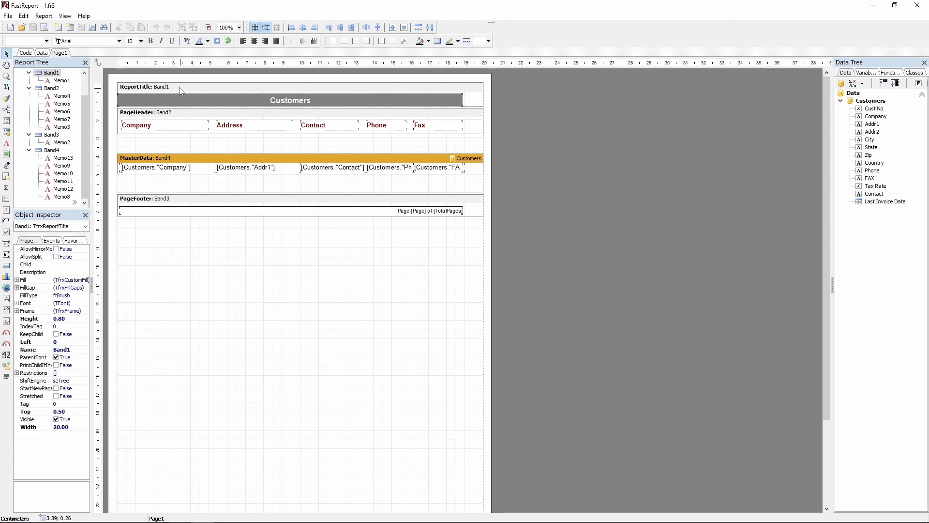
left_click(176, 116)
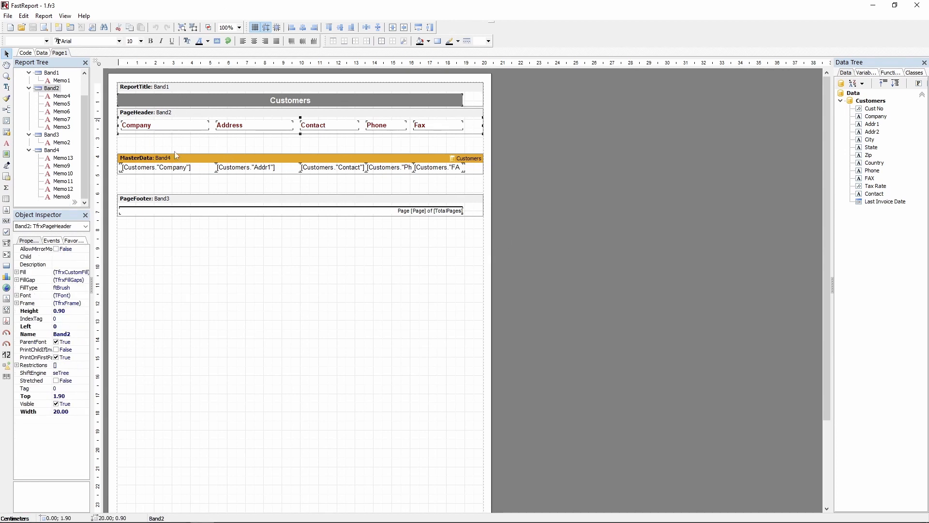
left_click(169, 203)
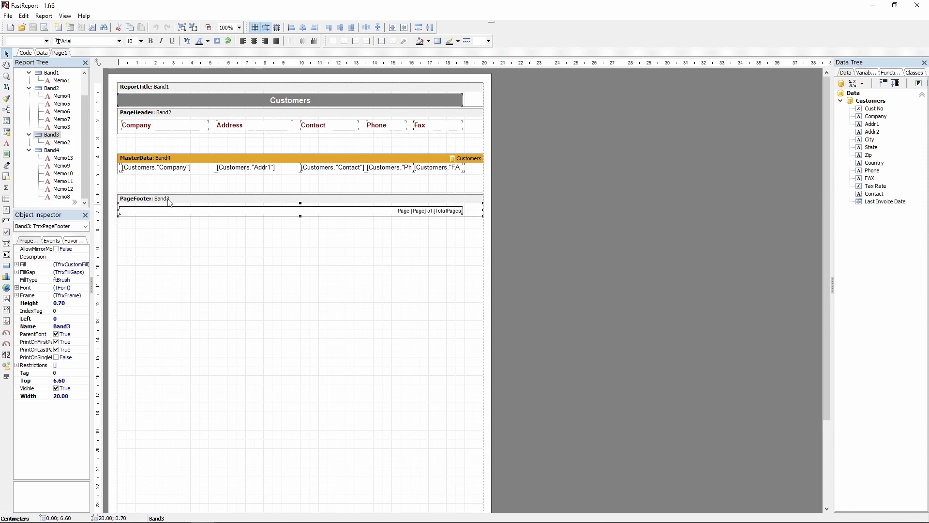
left_click(177, 160)
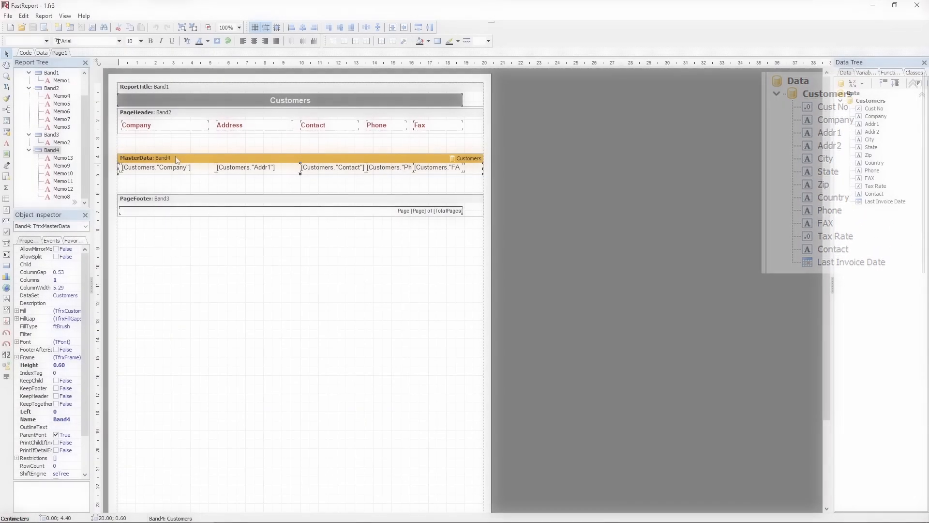
right_click(466, 158)
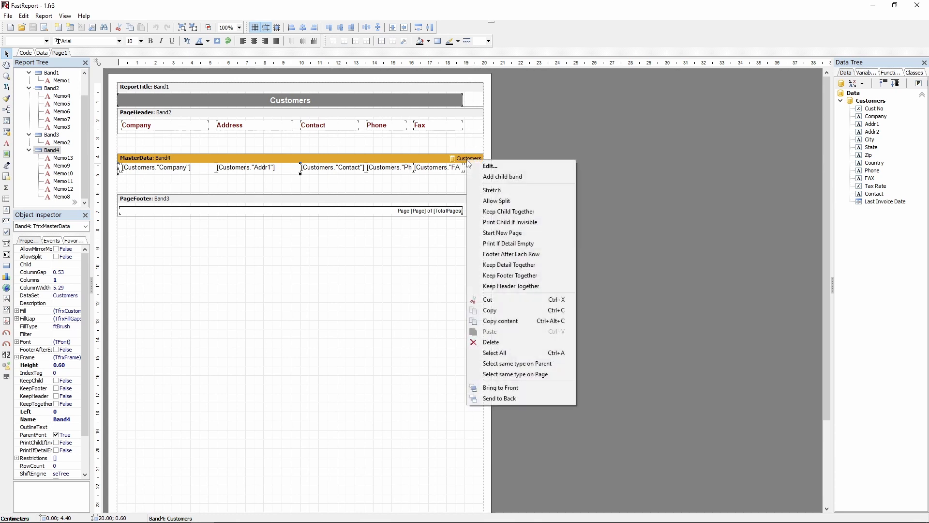
left_click(484, 163)
left_click_drag(483, 188, 578, 125)
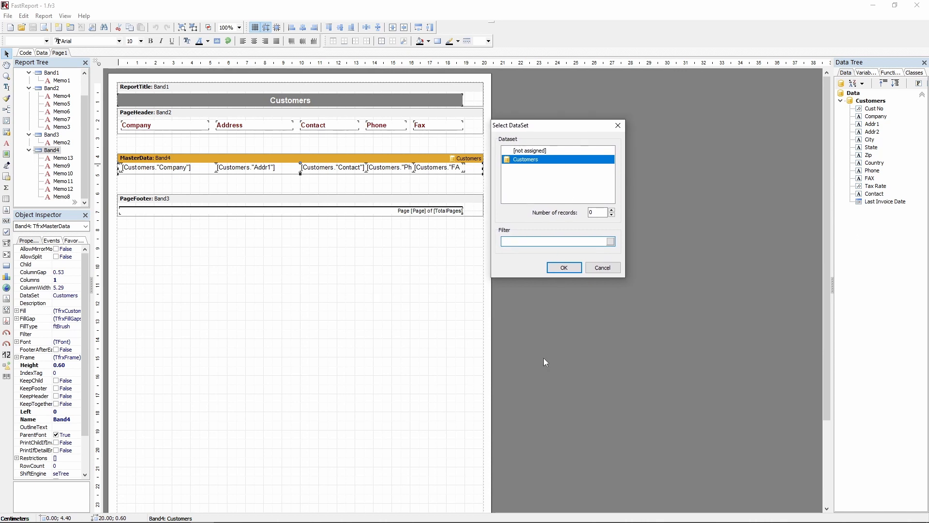
key("Return")
- Inspect the field objects in the MasterData band, check the FAX field's expression in its editor, and preview the Customers report
left_click(195, 172)
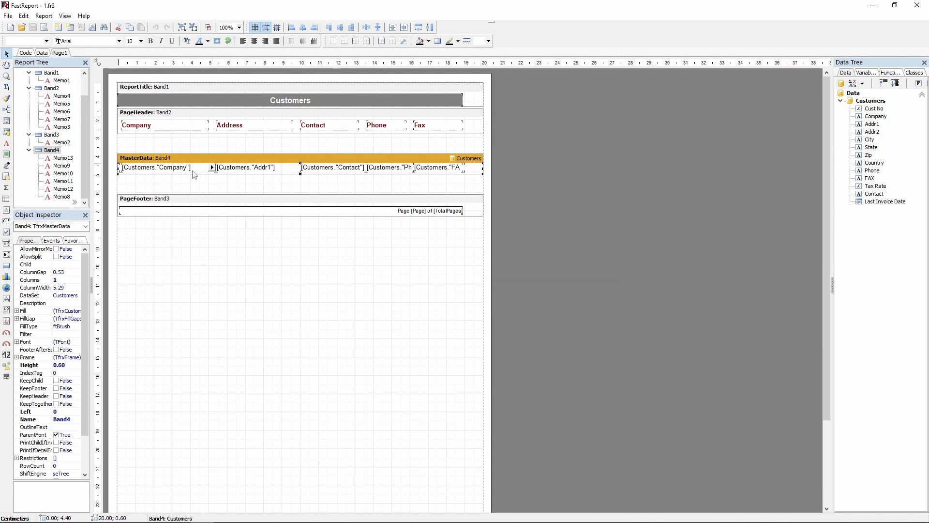
left_click(241, 169)
left_click(338, 170)
left_click(387, 170)
double_click(422, 170)
left_click_drag(432, 167, 413, 198)
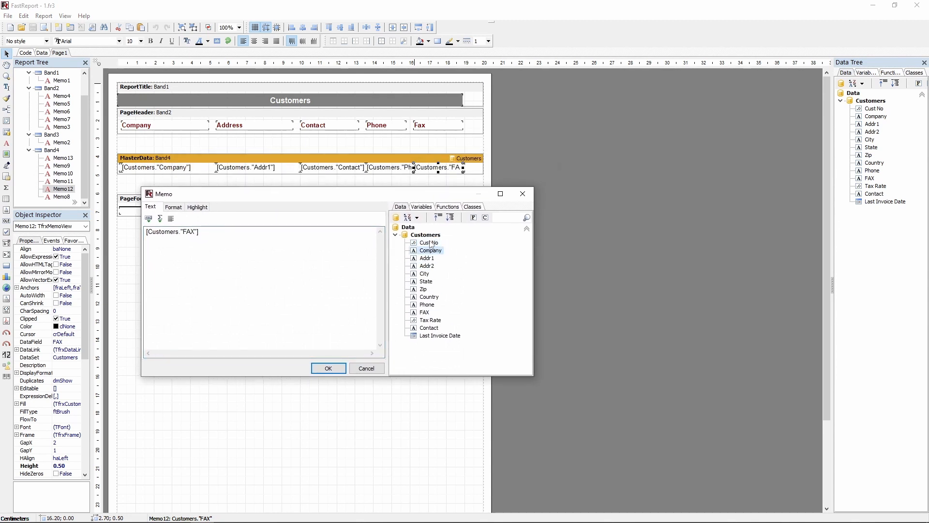
left_click(522, 194)
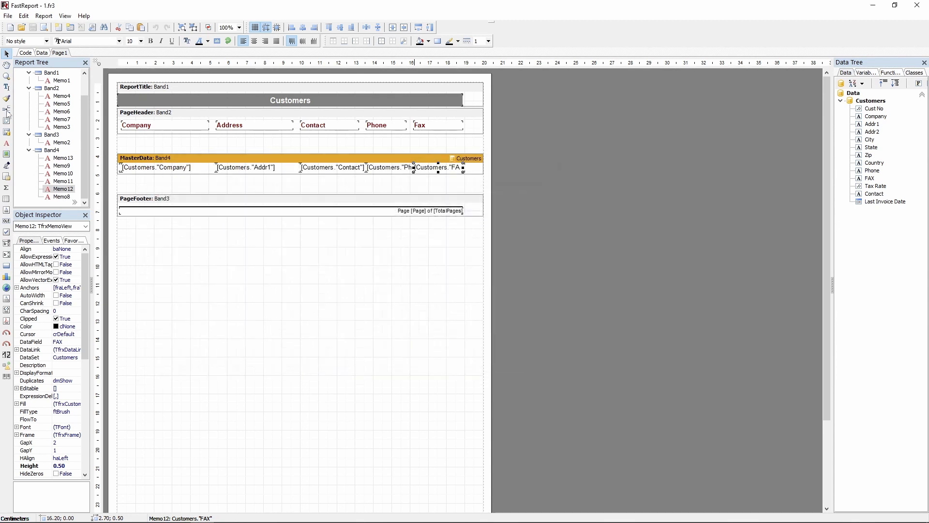
left_click(43, 27)
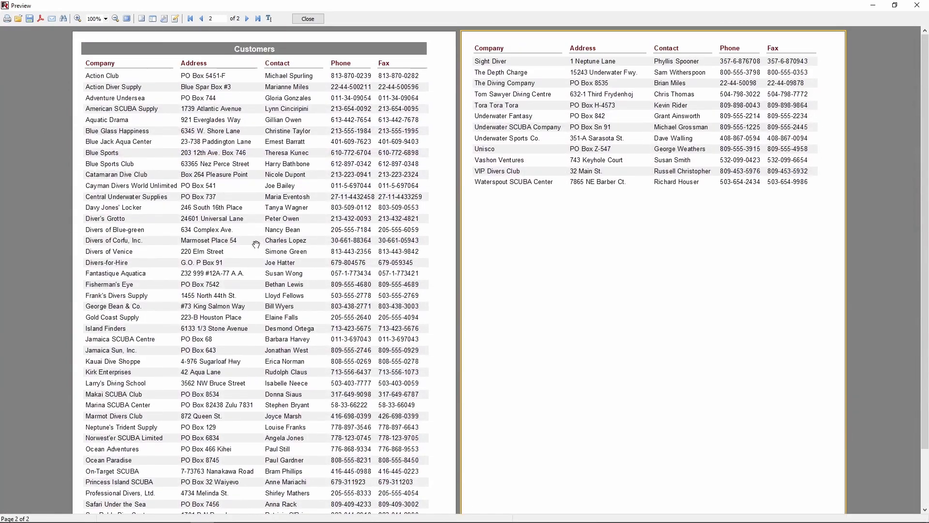
left_click(256, 244)
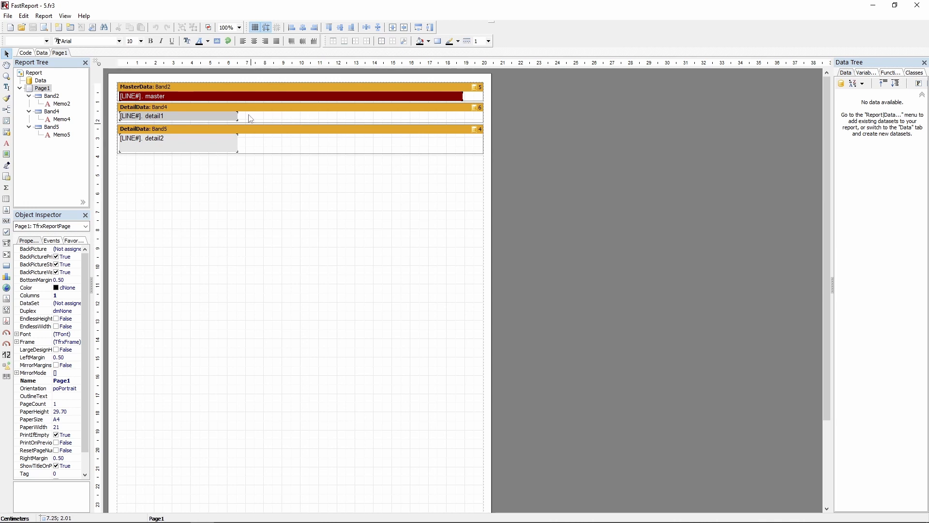
- Examine the MasterData band and both DetailData bands in 5.fr3, checking the dataset settings of the master and first detail bands
left_click(224, 88)
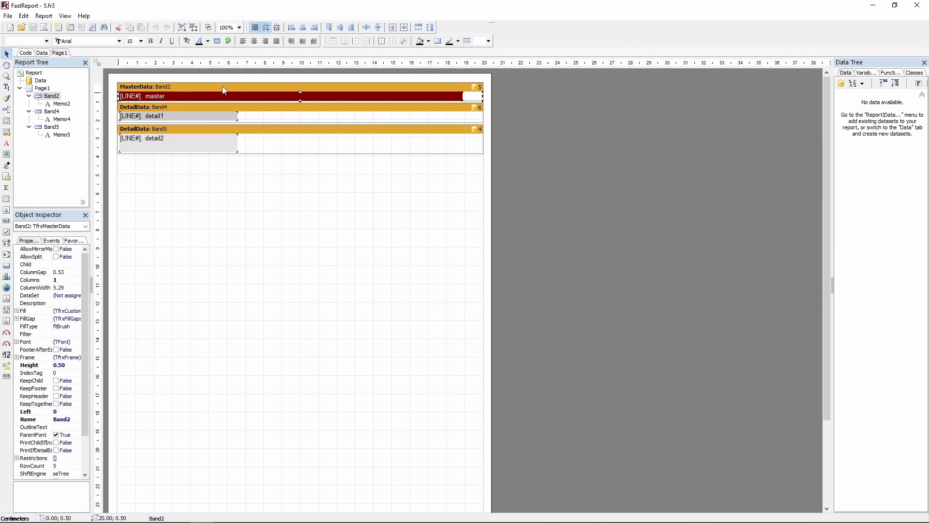
left_click(247, 106)
left_click(260, 130)
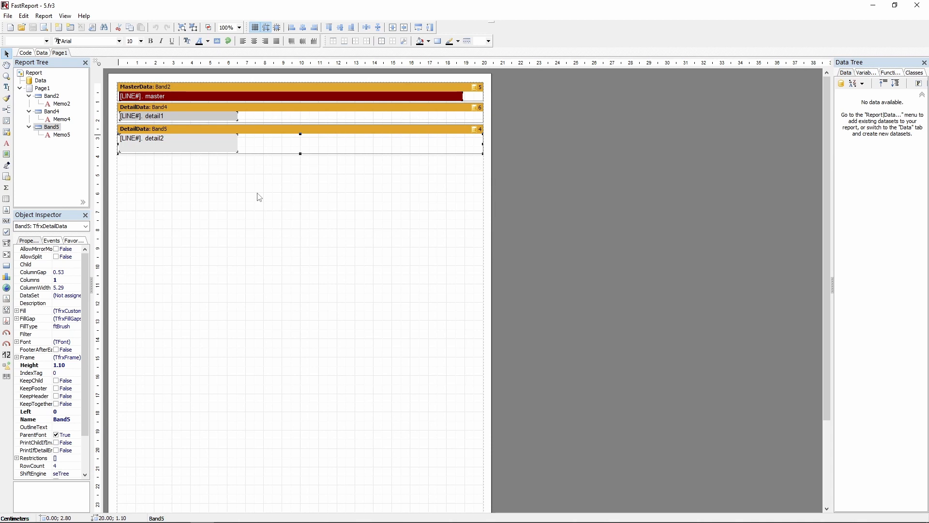
right_click(476, 87)
left_click(494, 90)
left_click_drag(553, 71, 396, 3)
left_click(452, 6)
right_click(471, 107)
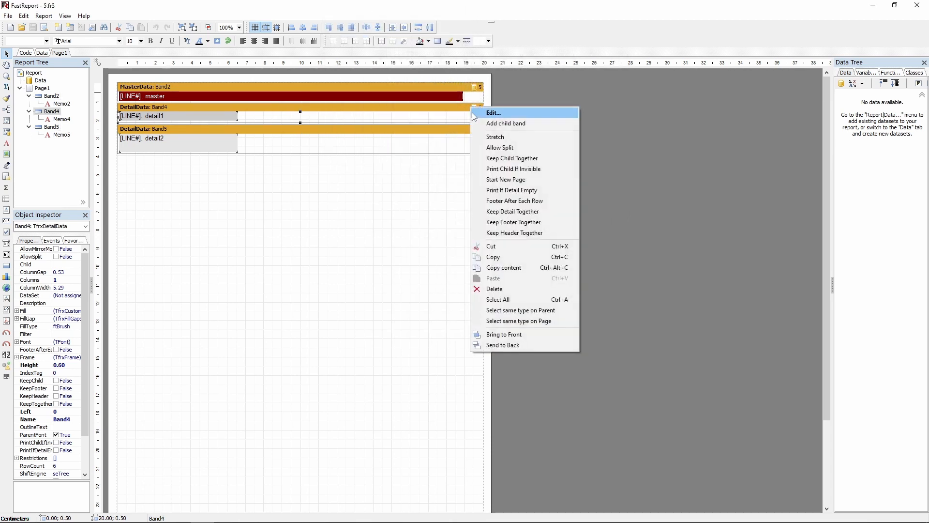
left_click(474, 114)
left_click(469, 330)
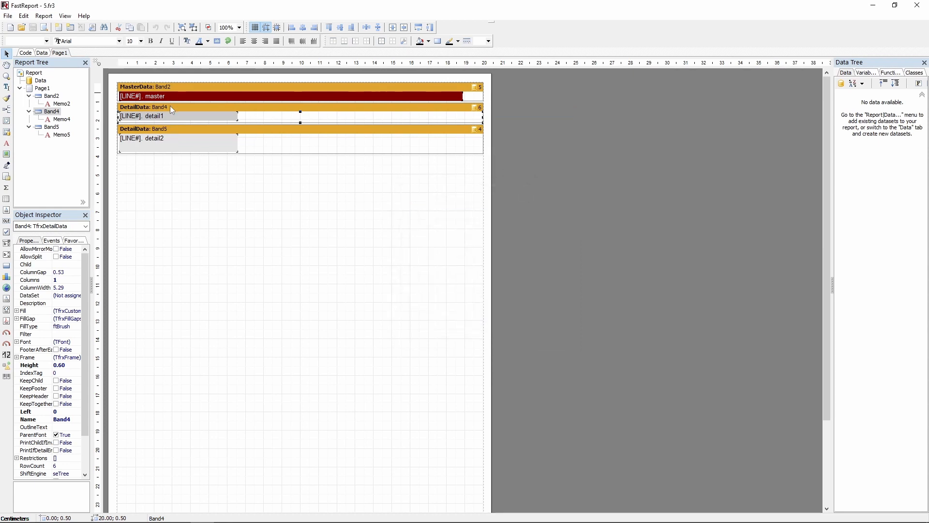
- Check the second detail band and the master band, preview the master-detail report, and return to the designer
left_click(239, 129)
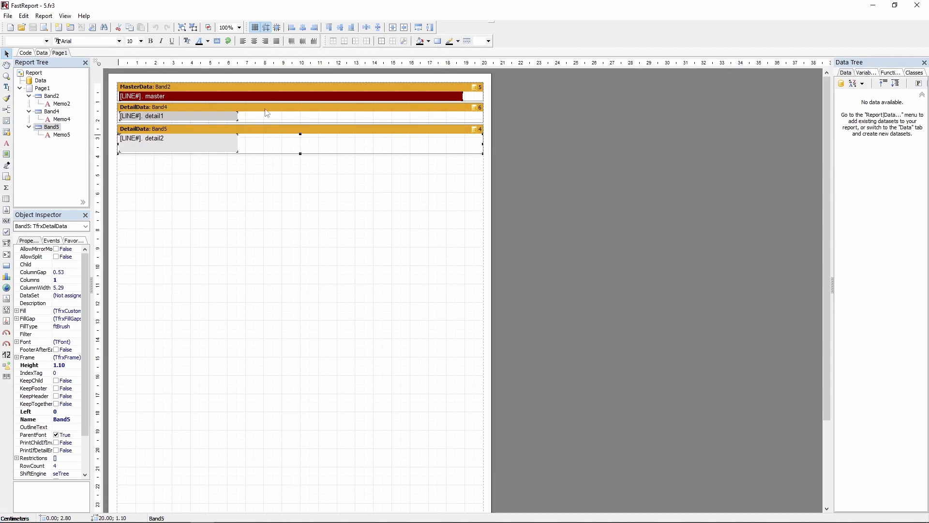
left_click(276, 87)
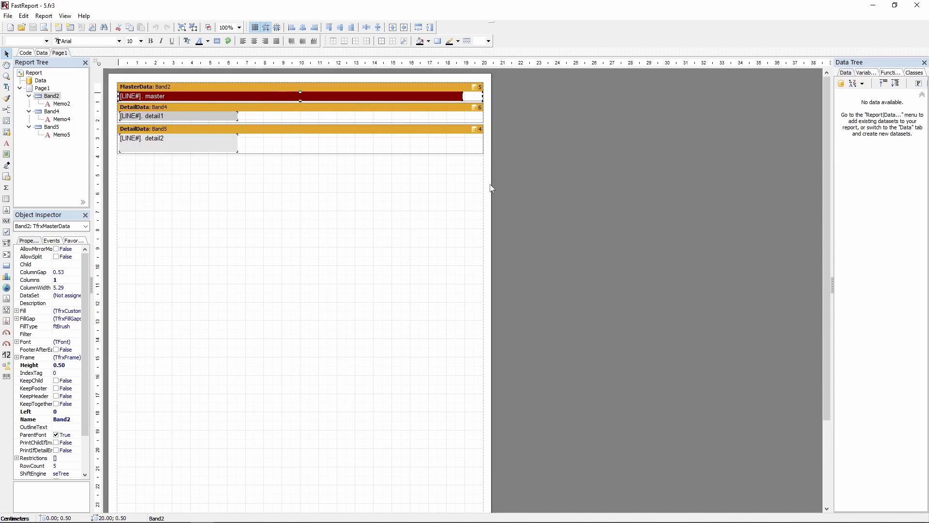
left_click(44, 27)
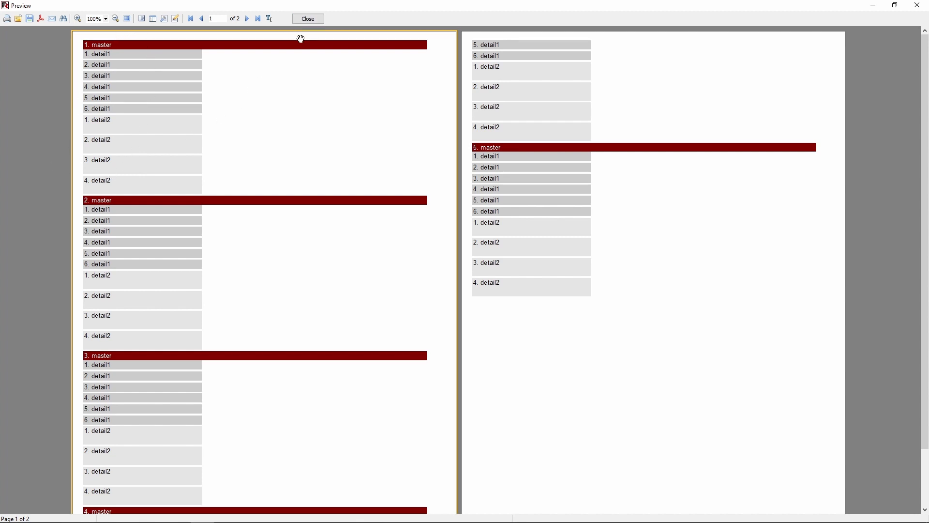
left_click(308, 19)
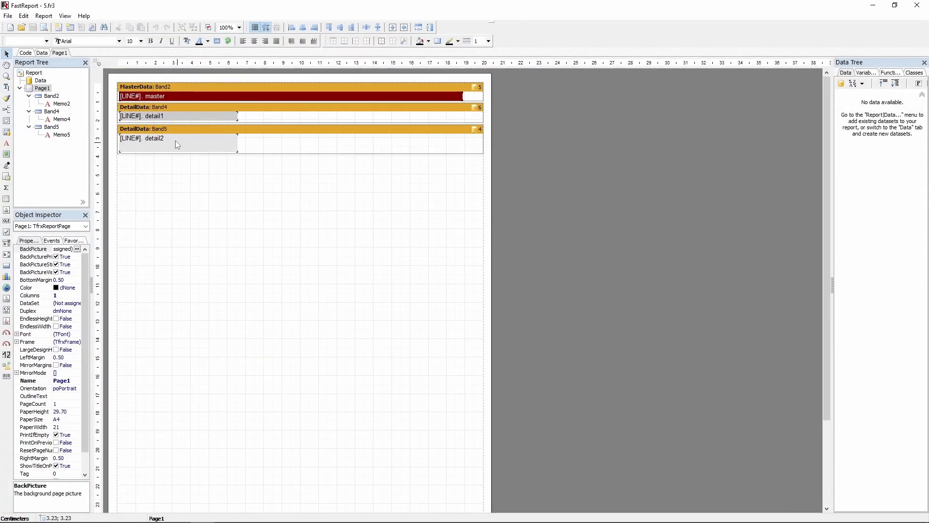
- Indent the detail1 and detail2 text objects about 0.8 cm inside their bands and preview the report
left_click_drag(154, 120, 158, 146)
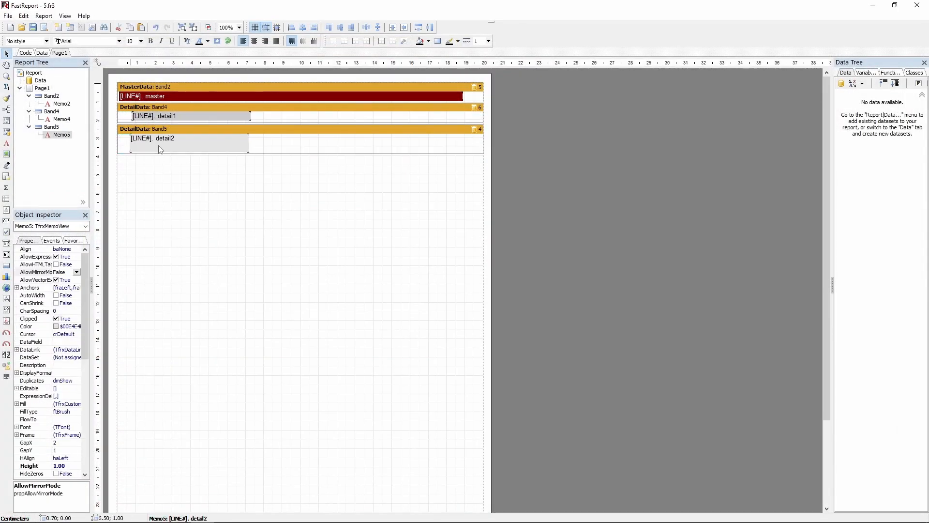
left_click(44, 28)
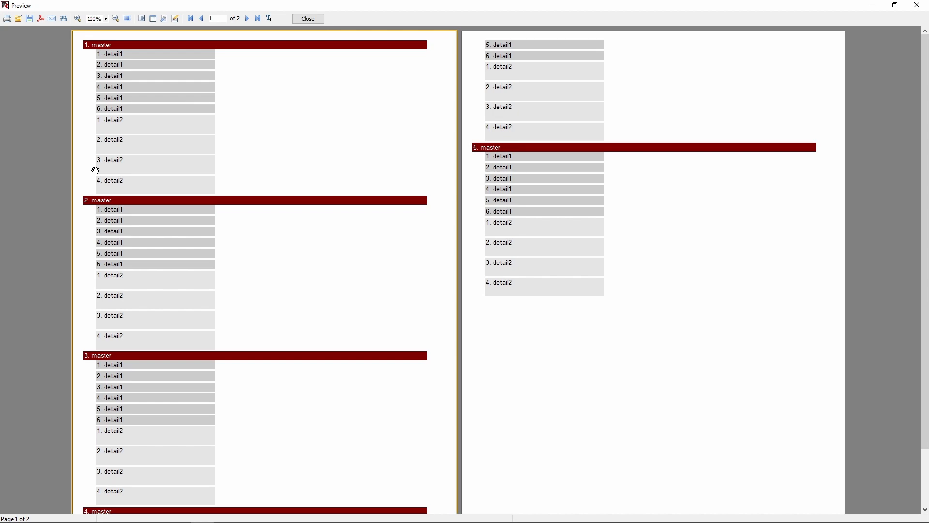
left_click(306, 20)
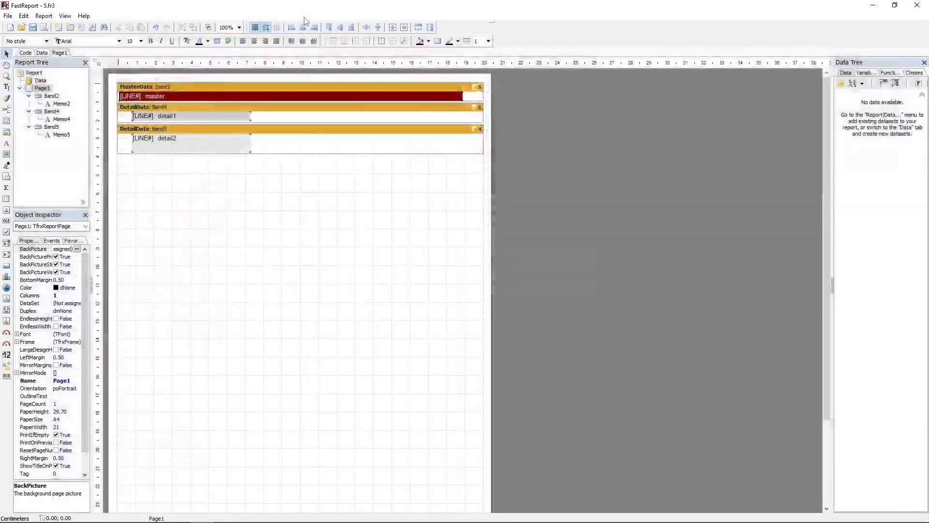
- Add a Subdetail Data band below the second detail band, with no dataset assigned and 3 records
left_click(6, 109)
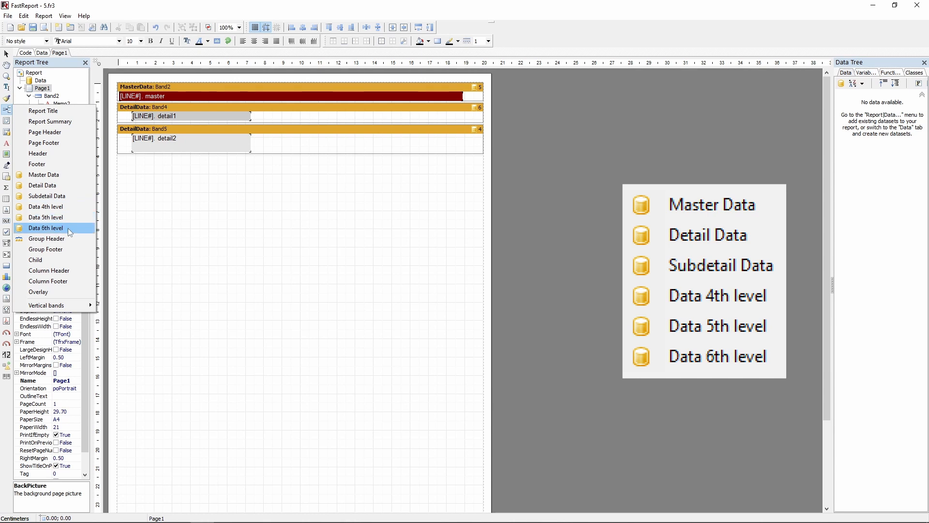
left_click(70, 196)
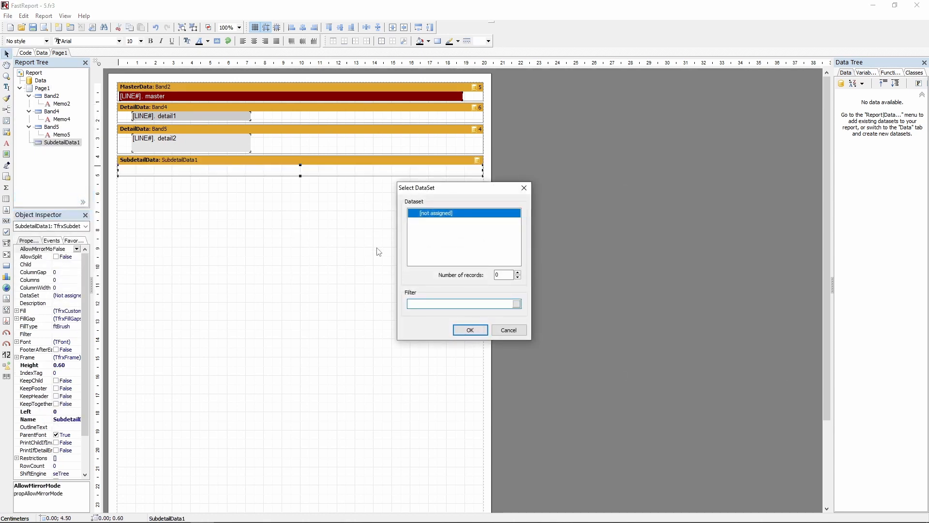
left_click(518, 273)
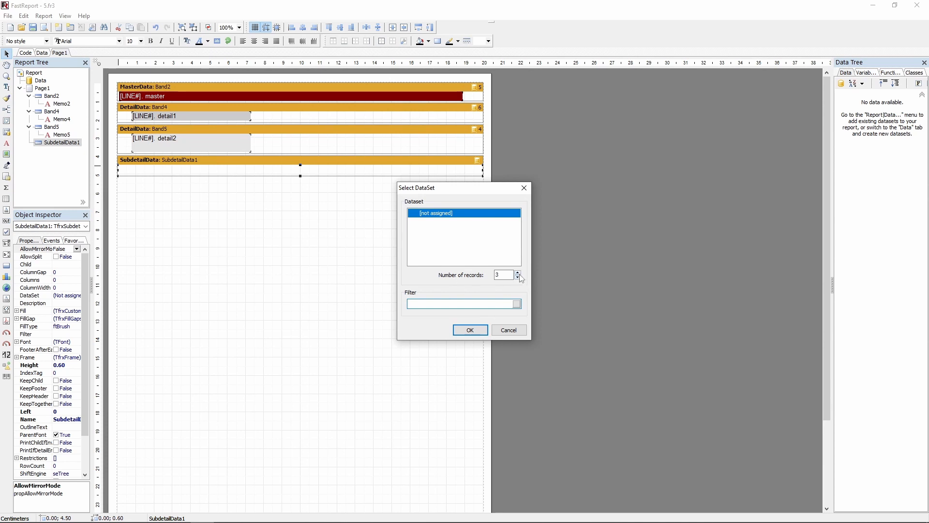
left_click(470, 329)
- Copy the detail1 text object into the subdetail band, placed about 1.3 cm from the band's left edge
right_click(154, 114)
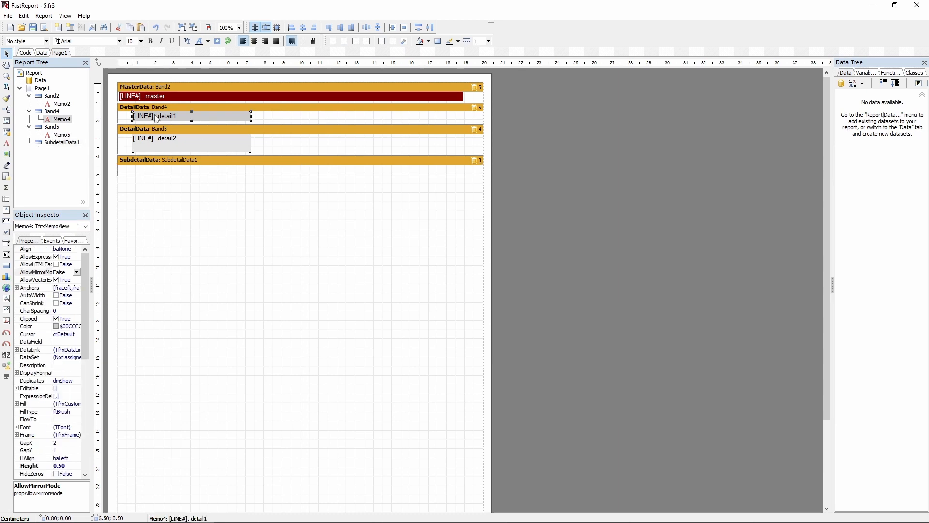
left_click(180, 359)
right_click(142, 171)
left_click(167, 377)
left_click(153, 176)
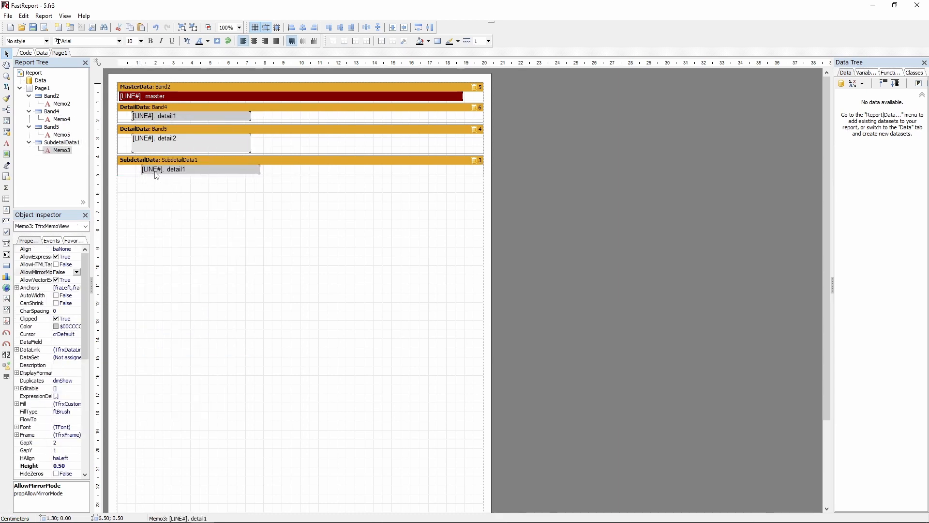
- Change the copied text object's content to "[LINE#]. subdetail"
double_click(154, 172)
key("BackSpace")
key("BackSpace")
key("BackSpace")
key("BackSpace")
key("BackSpace")
key("BackSpace")
key("BackSpace")
type("subdetail")
left_click(329, 367)
- Check the [LINE#] variable in the subdetail text object, then preview how the subdetail rows print under the details
double_click(180, 170)
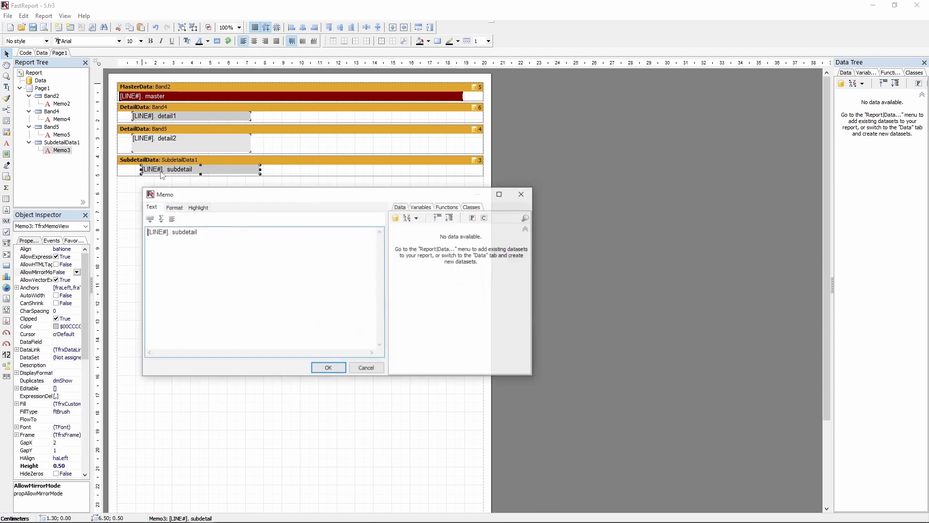
left_click_drag(168, 233, 137, 232)
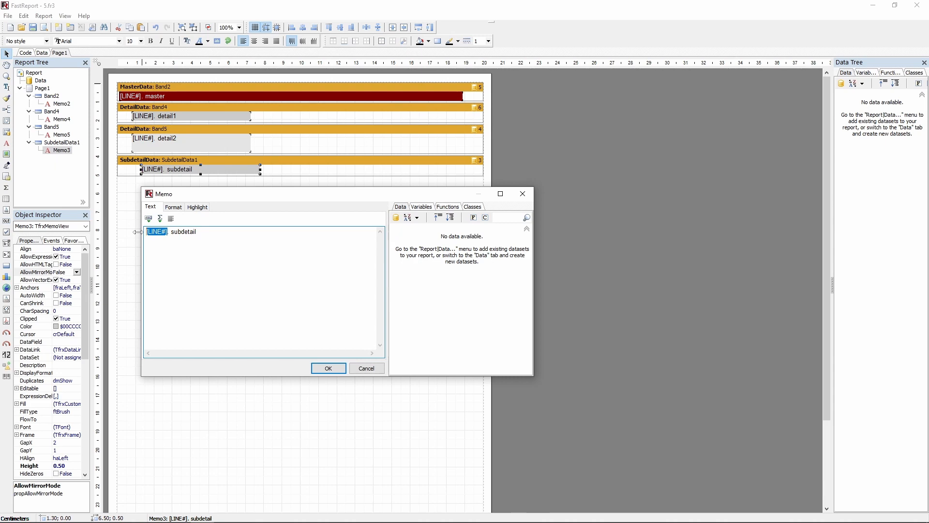
left_click(522, 194)
left_click(44, 27)
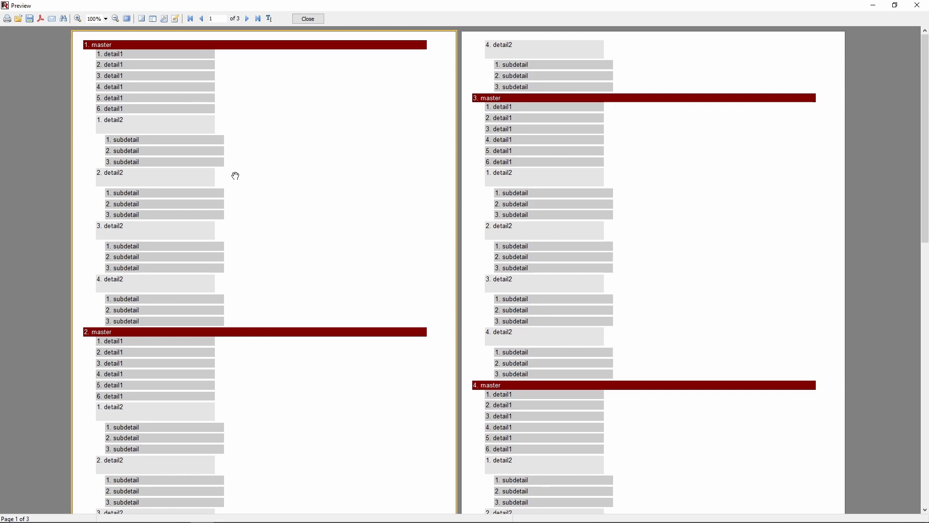
left_click(309, 18)
- Move the subdetail band between the detail1 and detail2 bands and preview the report
left_click_drag(202, 160, 201, 126)
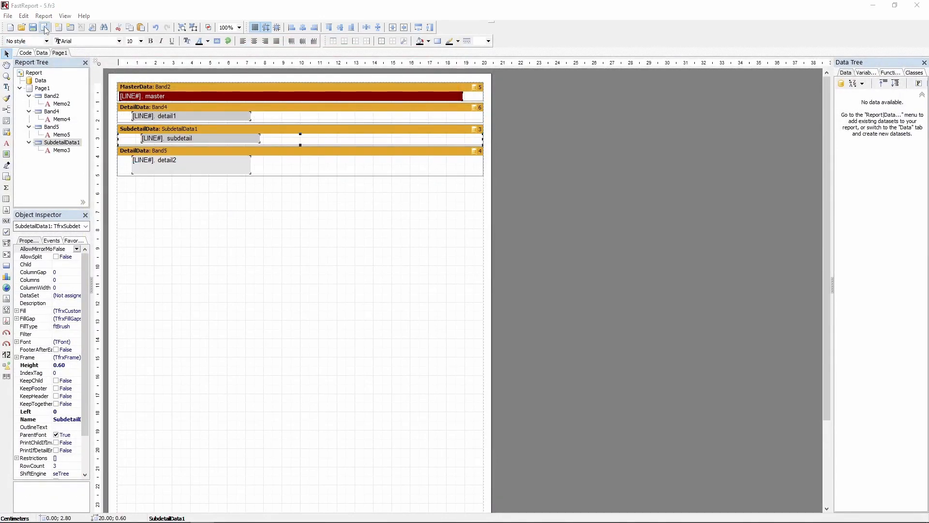
left_click(44, 28)
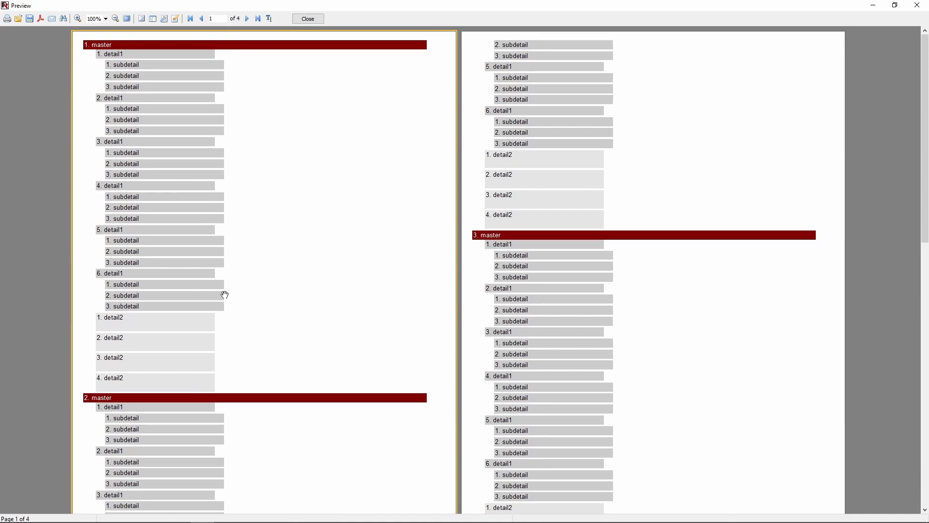
left_click(300, 20)
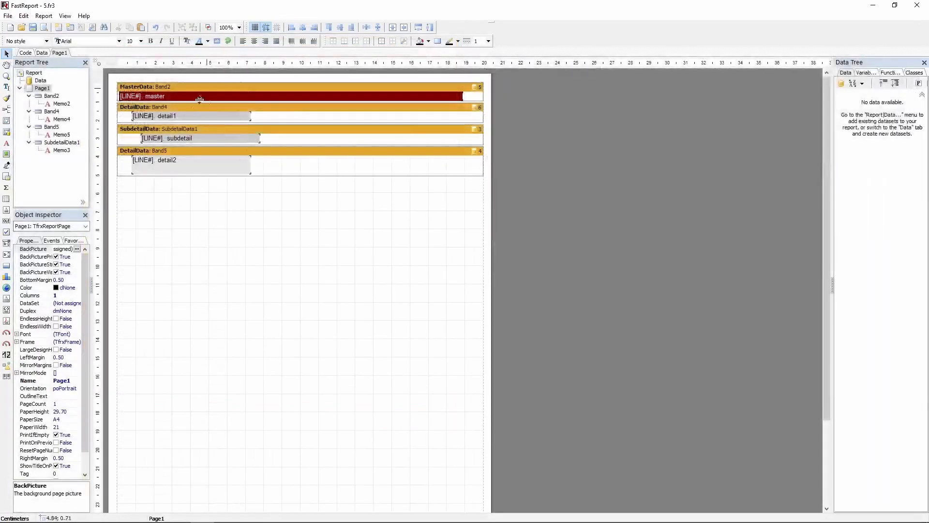
- Move the subdetail band directly below the master band, above the detail1 band, and preview the report
left_click(173, 134)
left_click_drag(173, 134, 172, 103)
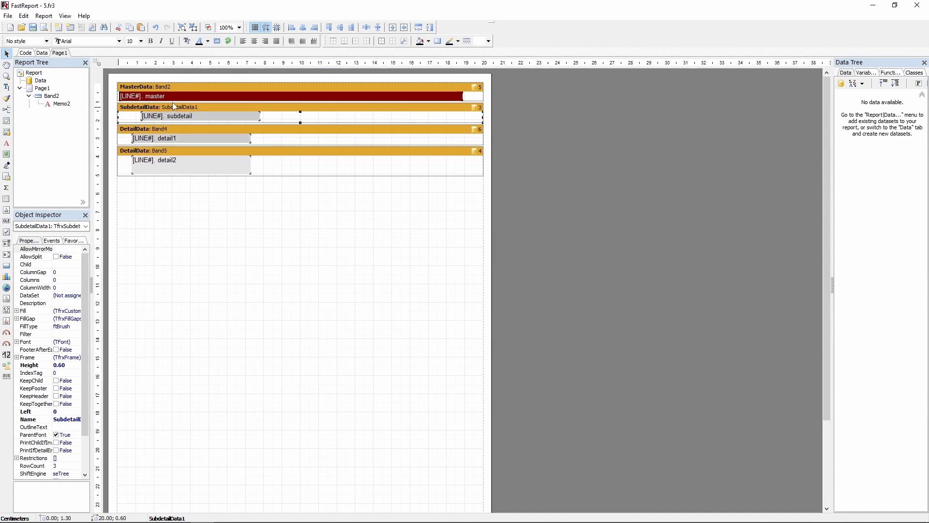
left_click(44, 27)
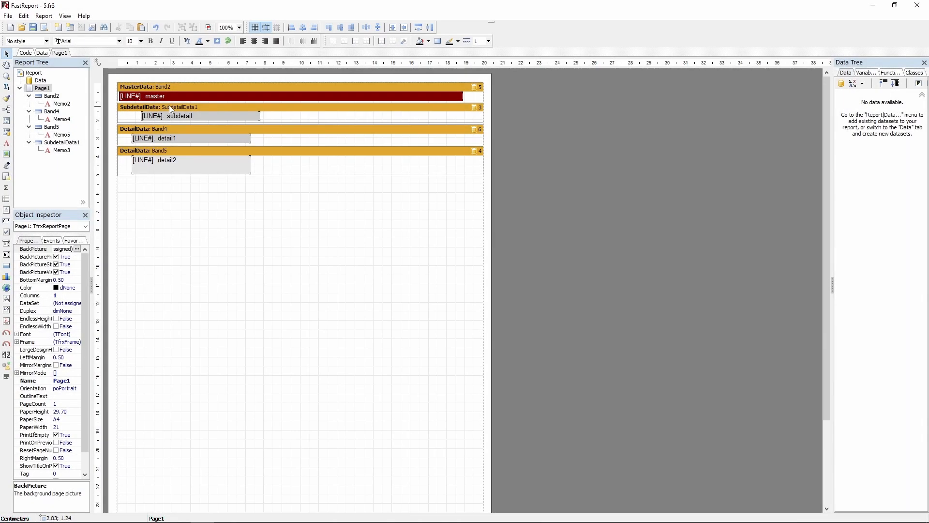
- Move the subdetail band down from directly below the master band to the detail1 band
left_click_drag(170, 106, 165, 125)
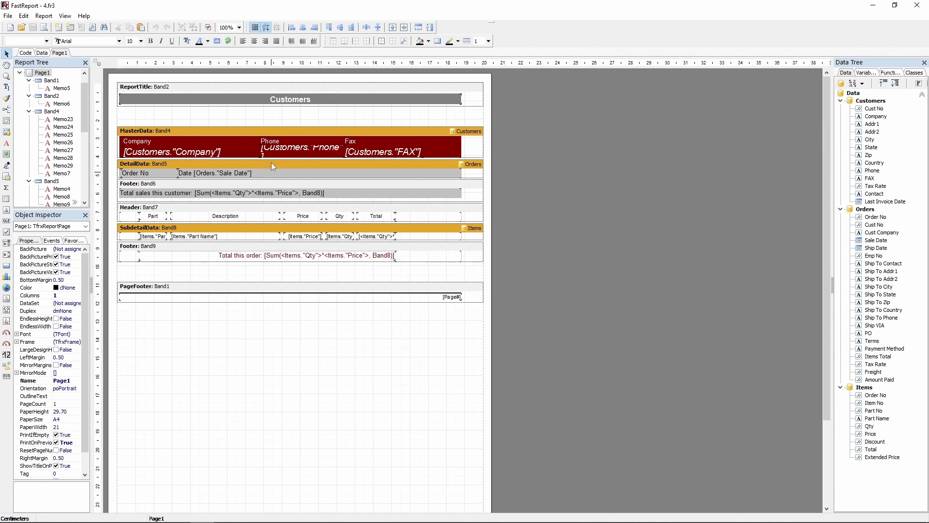
- Examine the MasterData, DetailData and SubdetailData bands of the Customers report in 4.fr3 one after another
left_click(232, 132)
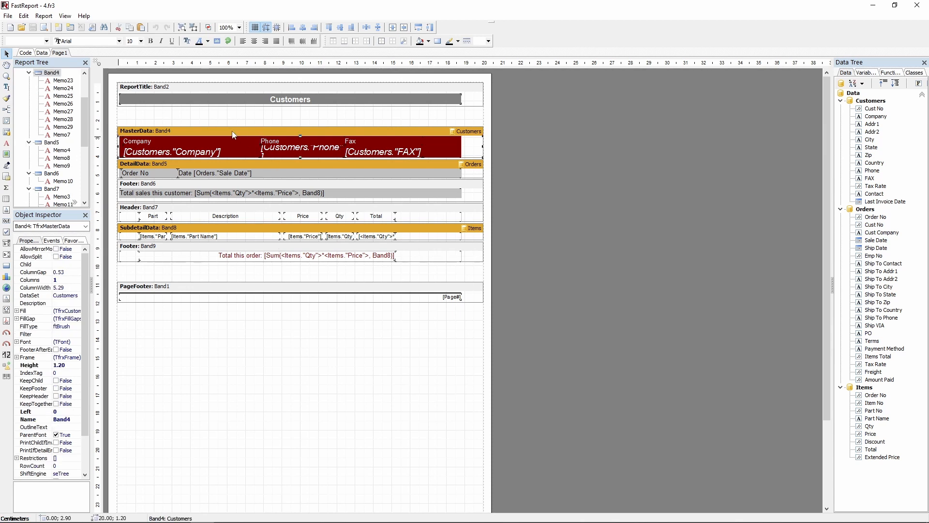
left_click(161, 165)
left_click(188, 230)
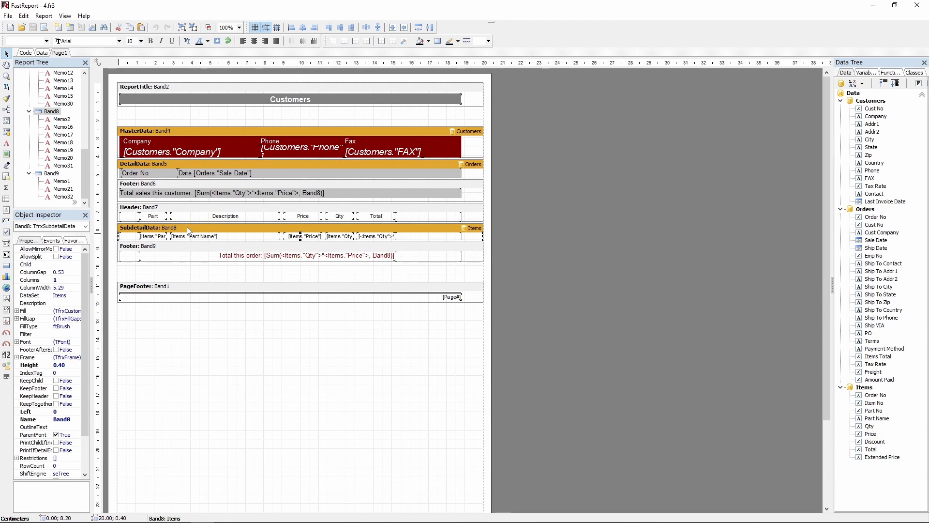
- Check which dataset is assigned to the master, detail and subdetail bands, leaving each assignment as it is
right_click(472, 131)
left_click(493, 136)
left_click(520, 187)
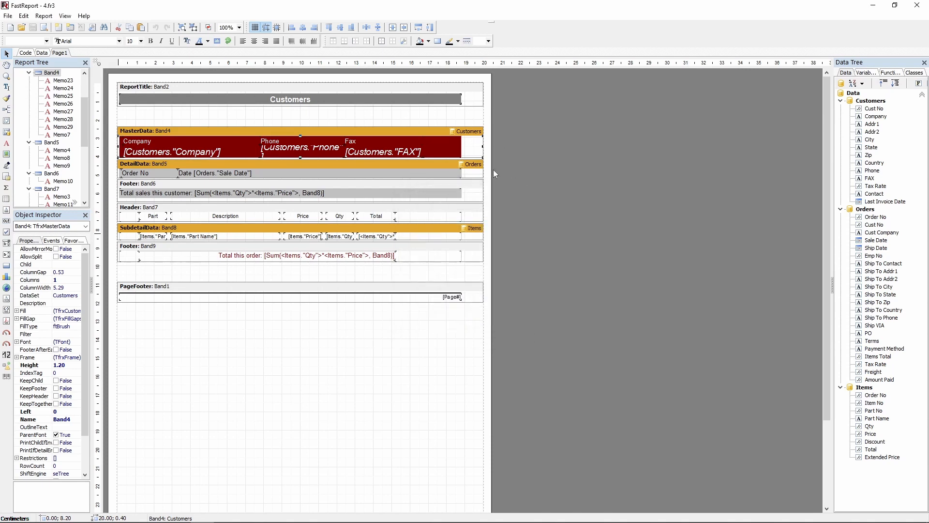
right_click(473, 165)
left_click(493, 170)
left_click(518, 187)
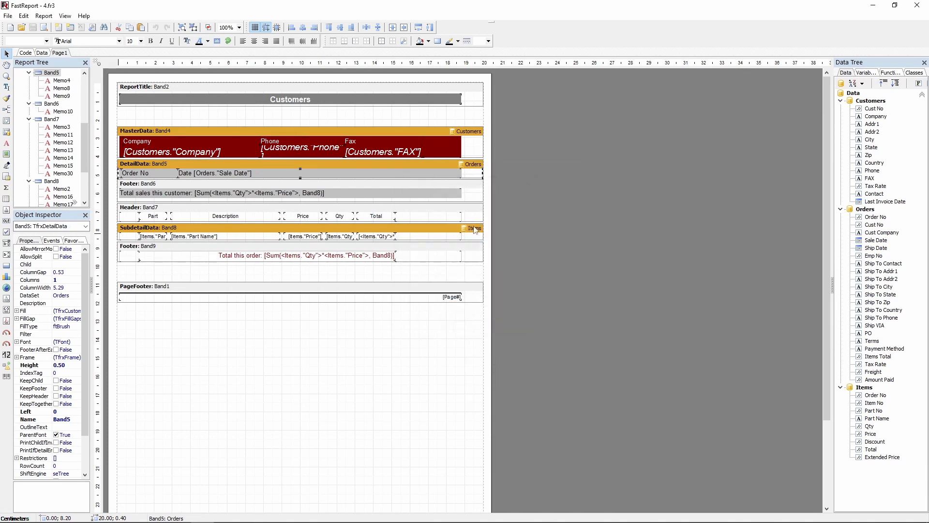
right_click(476, 229)
left_click(496, 235)
left_click(520, 187)
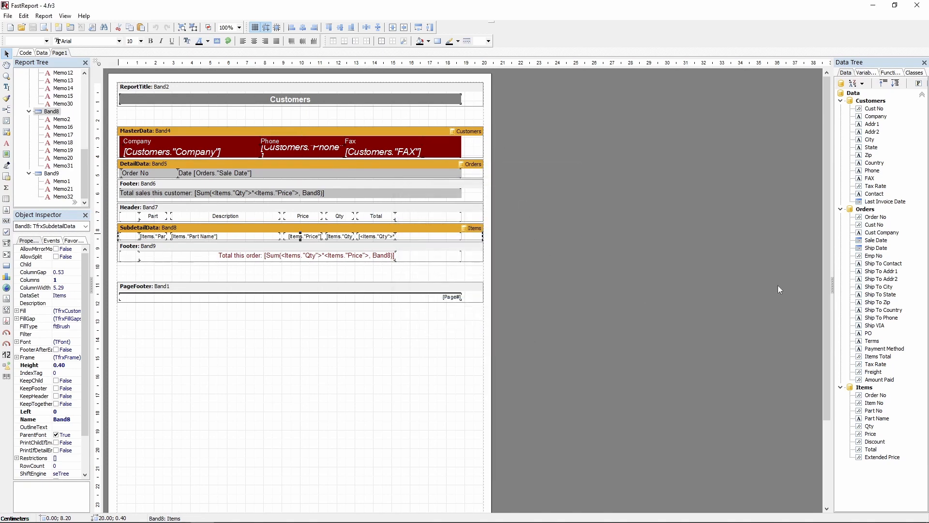
- Examine the linking fields Order No and Cust No in the Orders dataset and Order No in the Items dataset
left_click(884, 218)
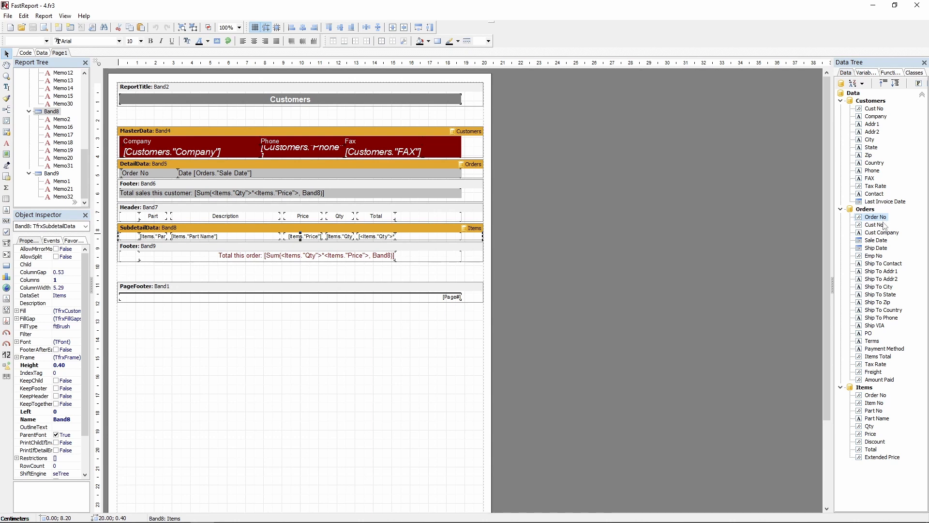
left_click(883, 225)
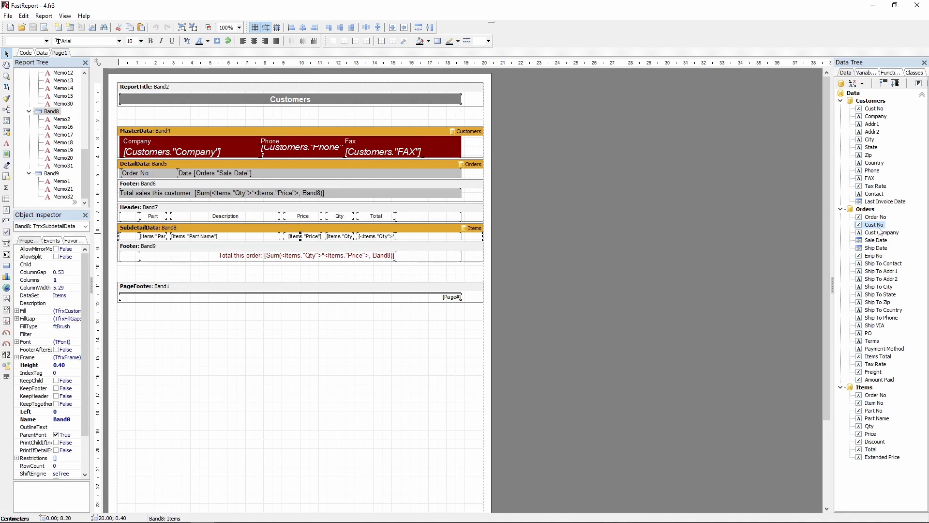
left_click(881, 396)
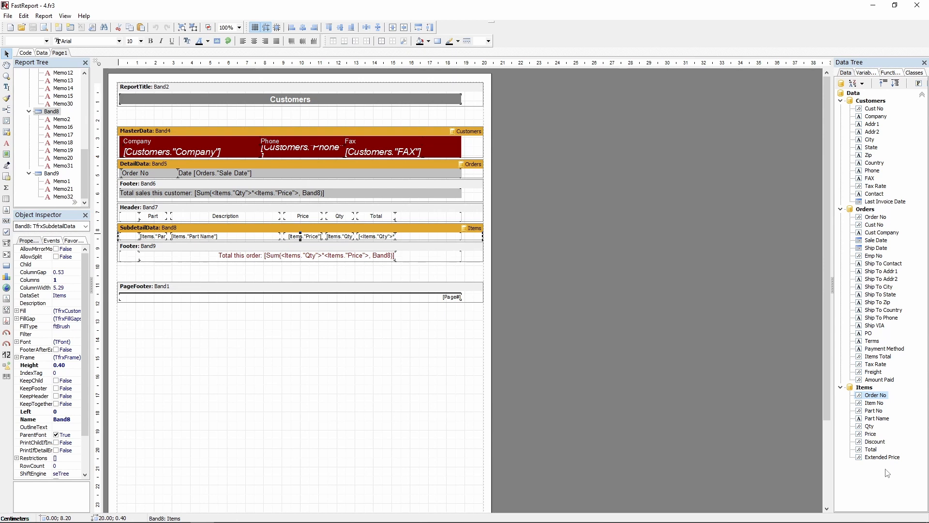
- Review how the Customers, Orders and Items datasets correspond to the three data band levels
left_click(476, 152)
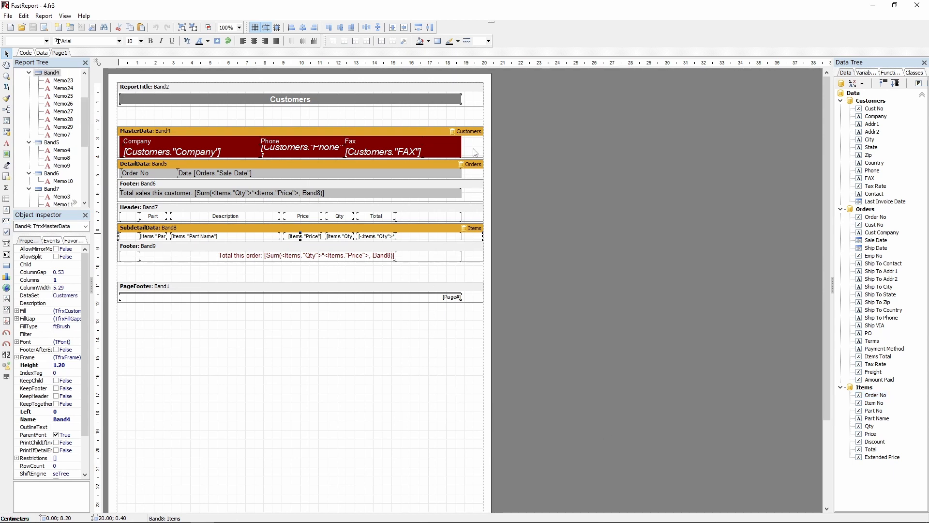
left_click(477, 176)
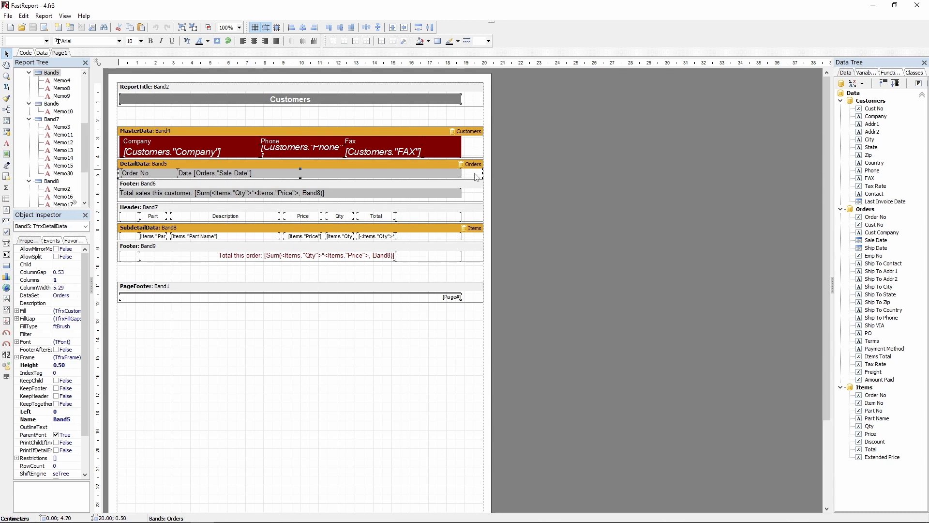
left_click(477, 239)
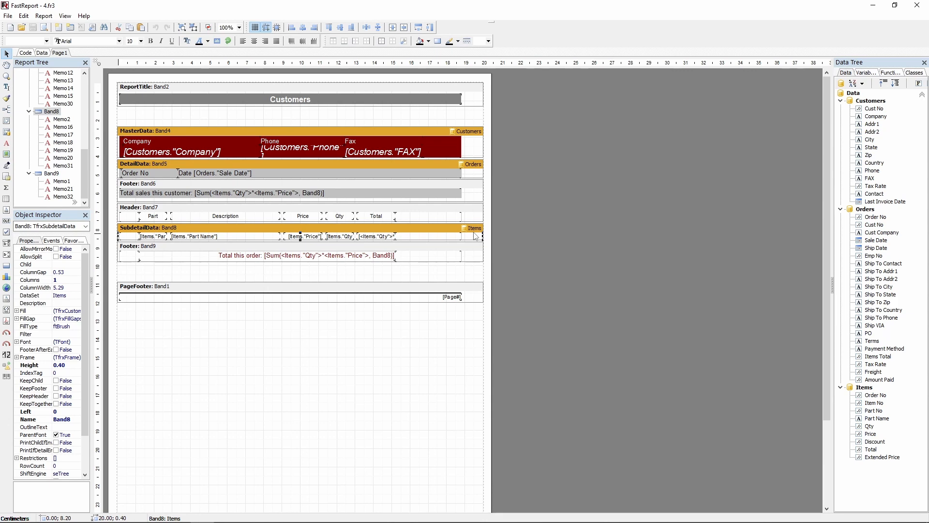
- Delete the report title, header, both footers and the page footer, keeping only the three data bands
left_click(170, 91)
key("Delete")
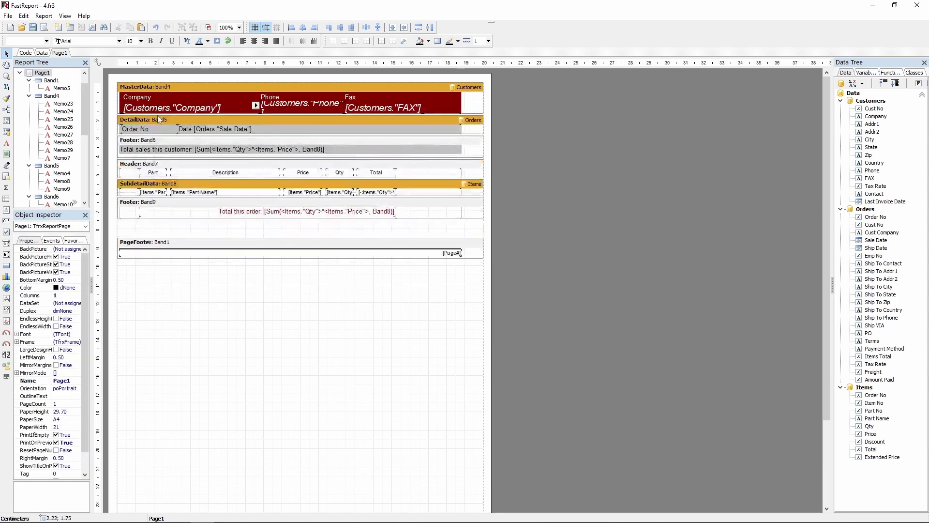
left_click(151, 144)
key("Delete")
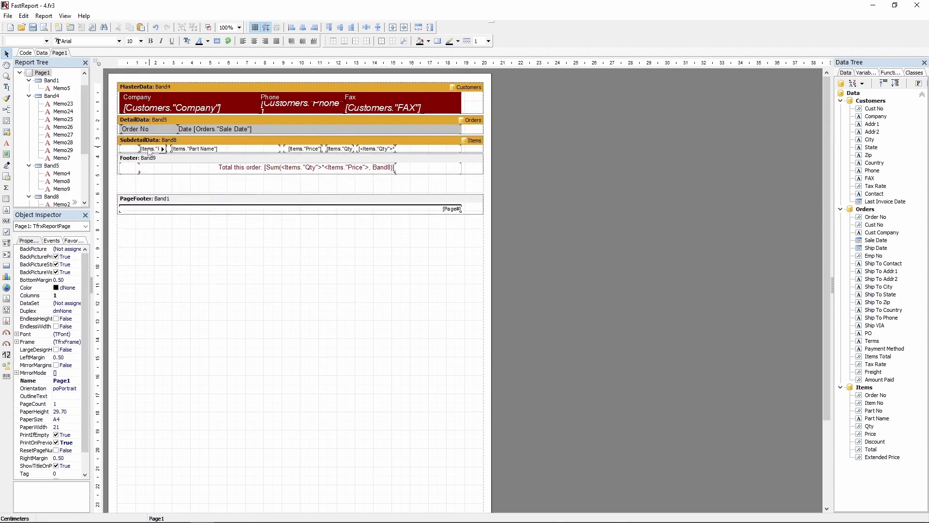
left_click(148, 166)
key("Delete")
left_click(149, 177)
key("Delete")
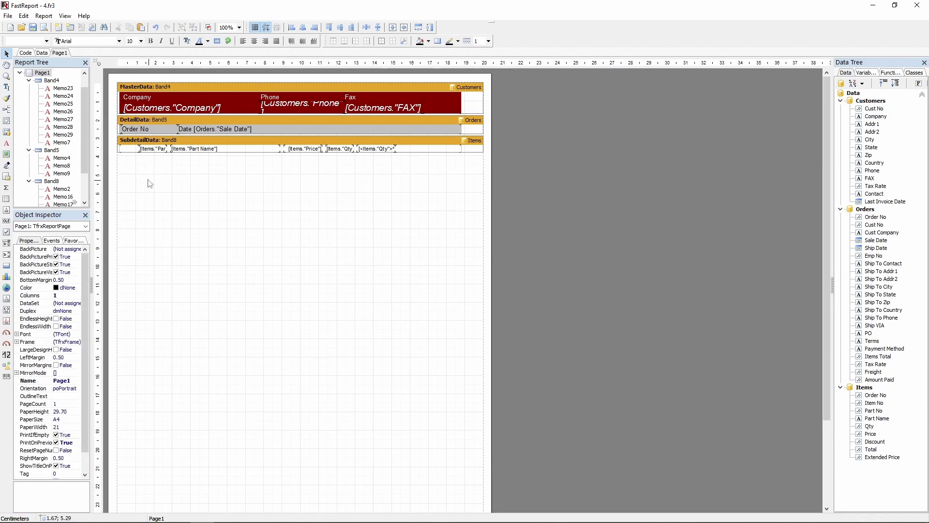
- Preview the report with only its data bands at 200% and examine how orders and items print under each customer
left_click(44, 29)
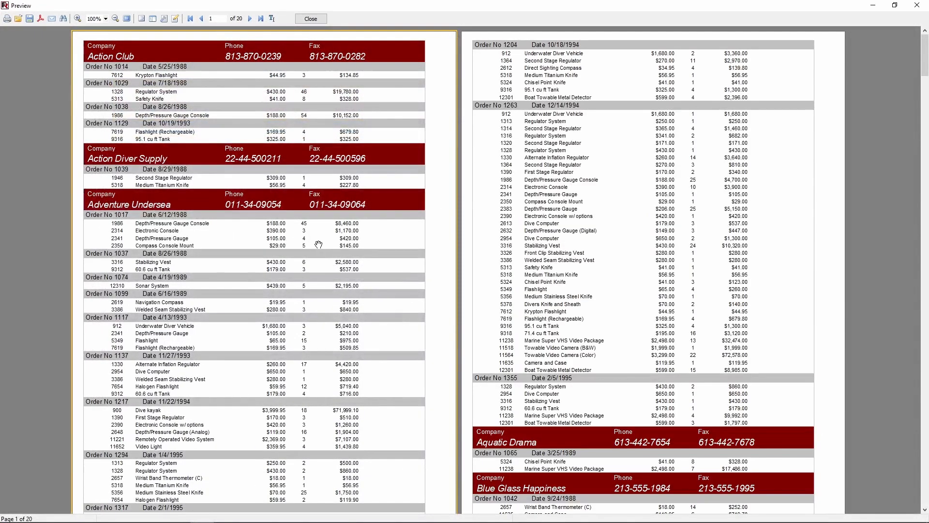
scroll(318, 245, "up", 5)
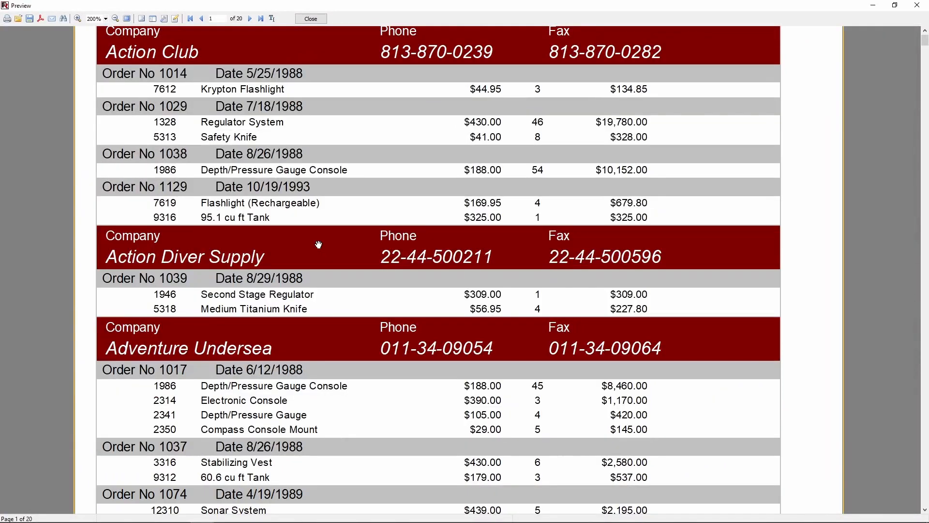
left_click_drag(319, 244, 316, 310)
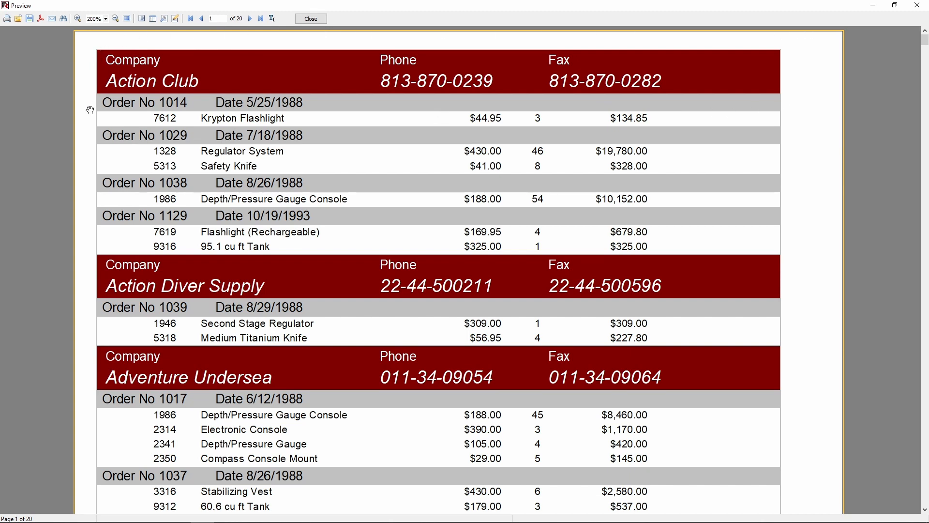
left_click_drag(132, 104, 131, 88)
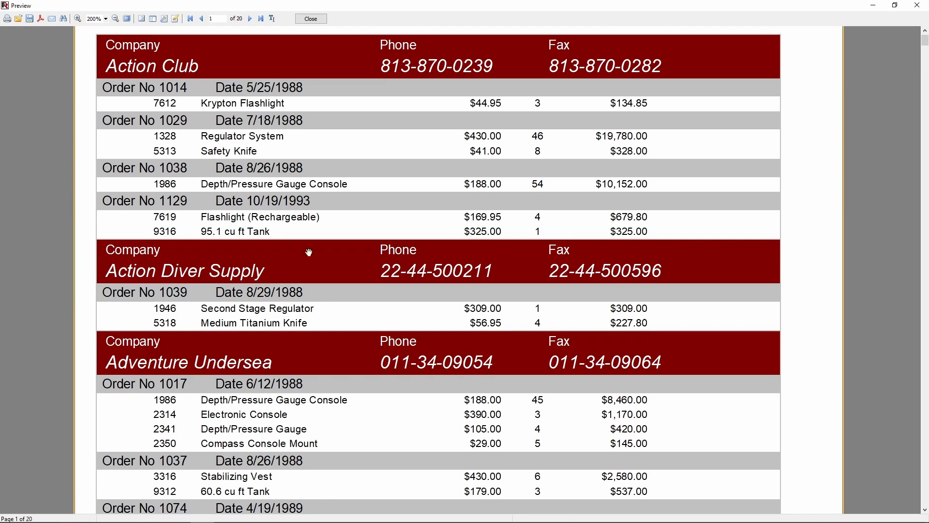
mouse_move(545, 383)
left_mouse_down()
mouse_move(595, 68)
mouse_move(609, 179)
mouse_move(613, 103)
left_mouse_up()
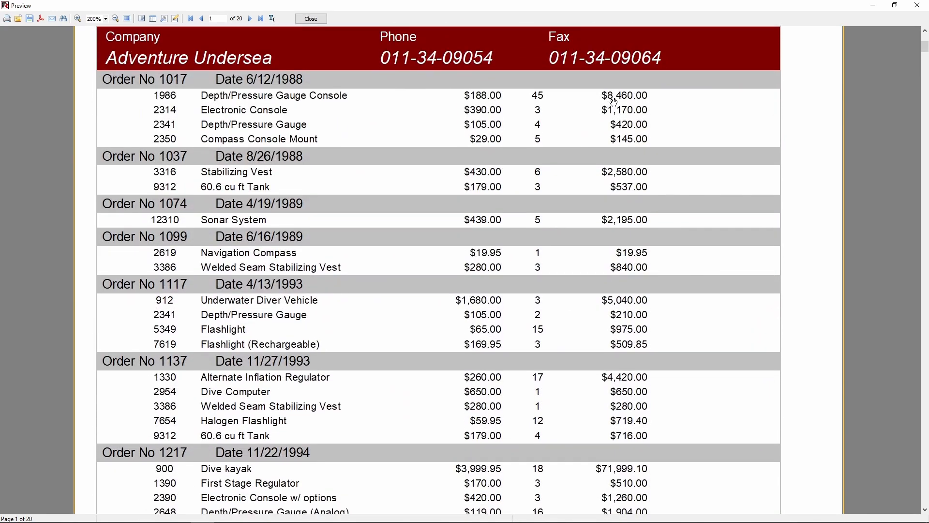
scroll(600, 82, "down", 10)
scroll(591, 66, "down", 12)
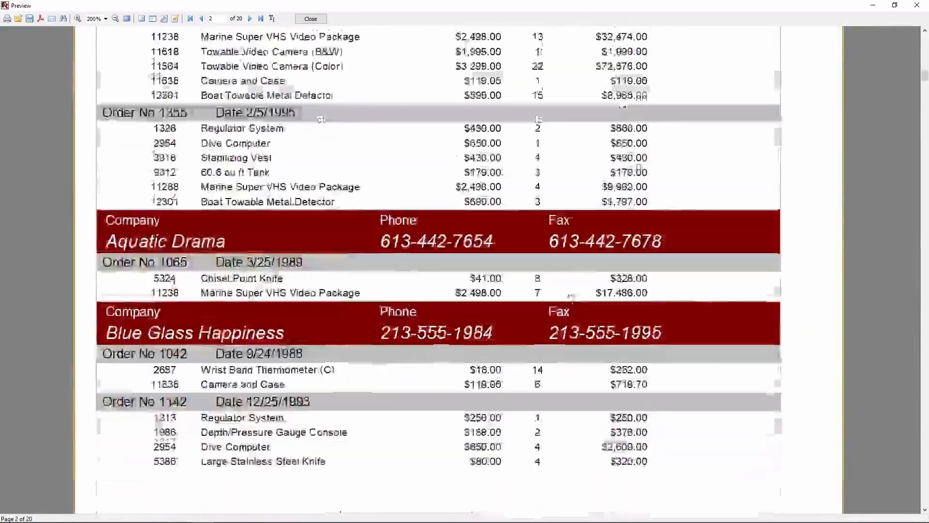
left_click_drag(570, 297, 586, 152)
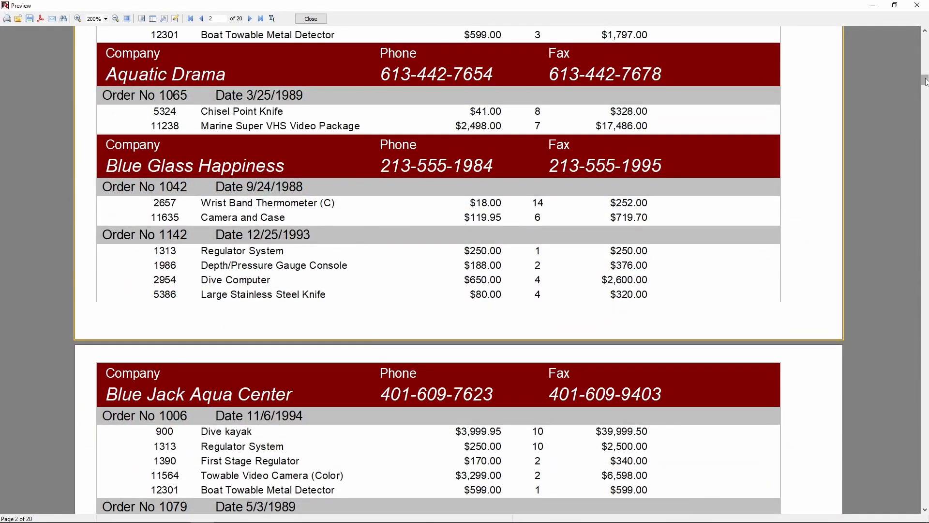
left_click_drag(925, 83, 925, 165)
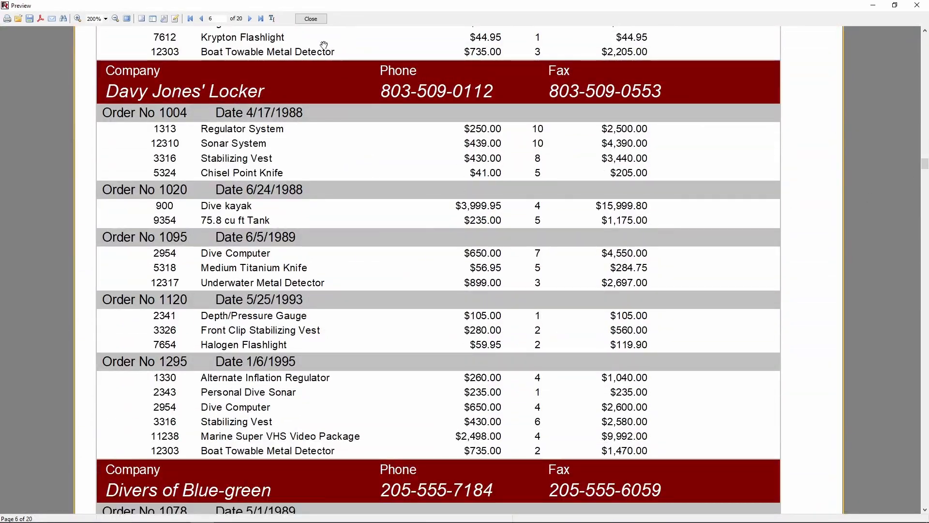
left_click(311, 18)
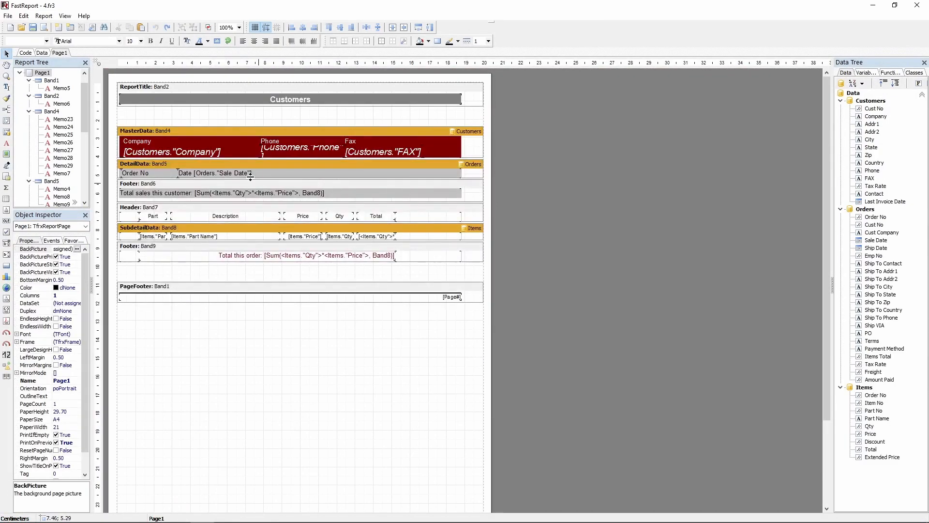
- Preview the Customers report with its title, header and footer bands restored, enlarging the first page
left_click(43, 27)
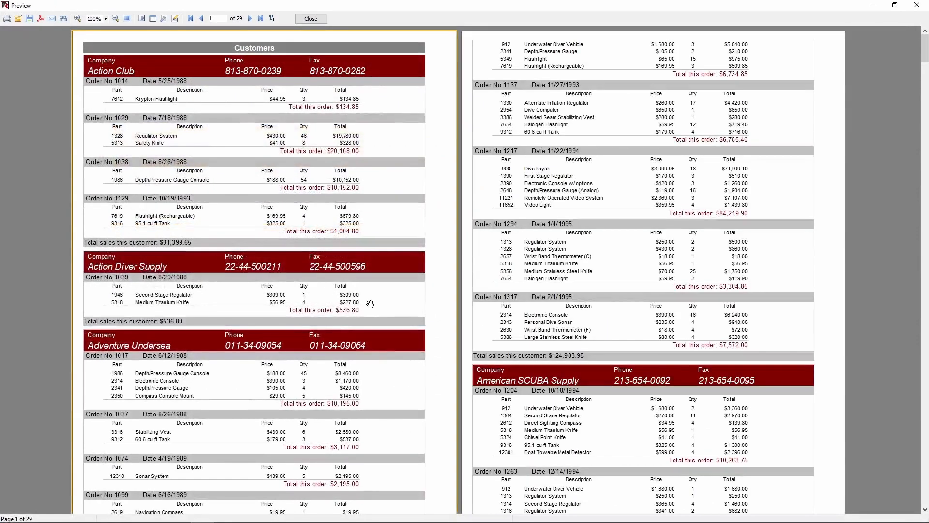
scroll(387, 323, "up", 4)
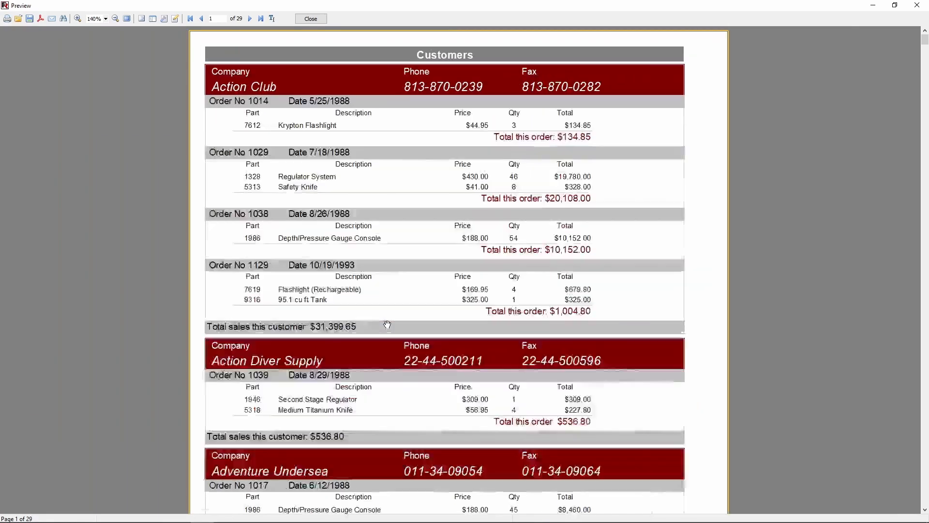